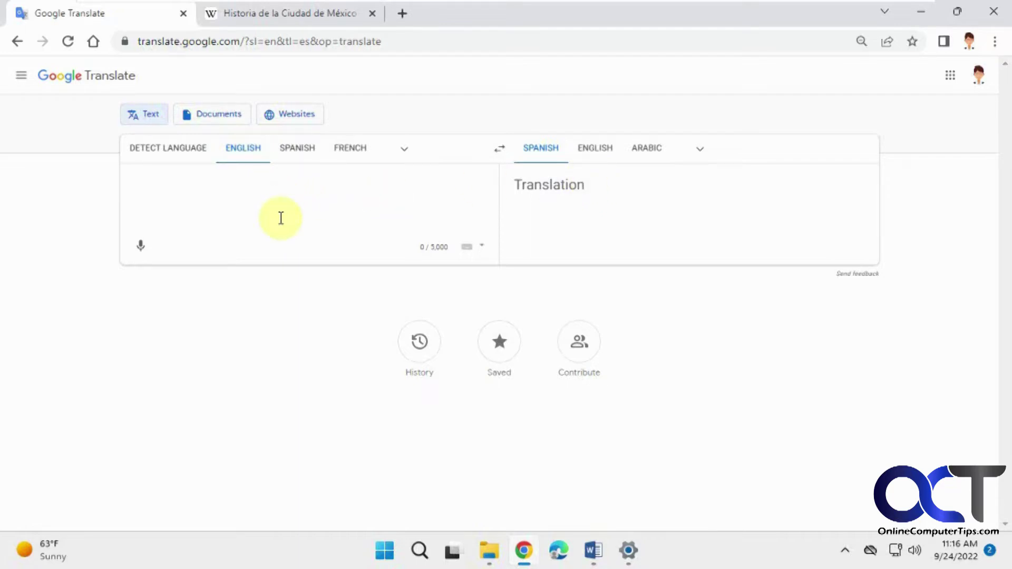
Translate 'I would like to have this translated' into Spanish and play both versions aloud
{"action": "type", "text": "I would like to"}
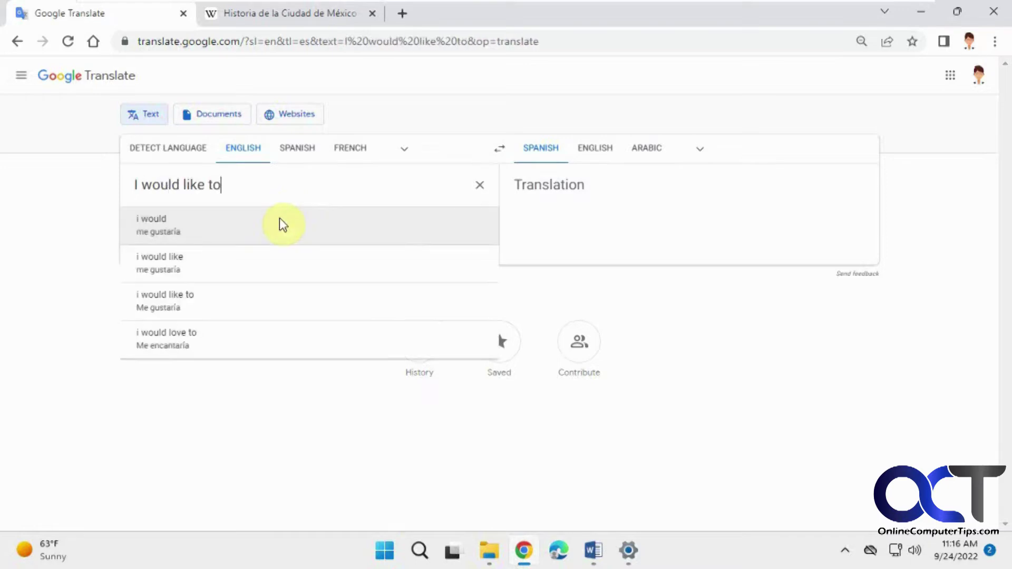
{"action": "type", "text": " have this tra"}
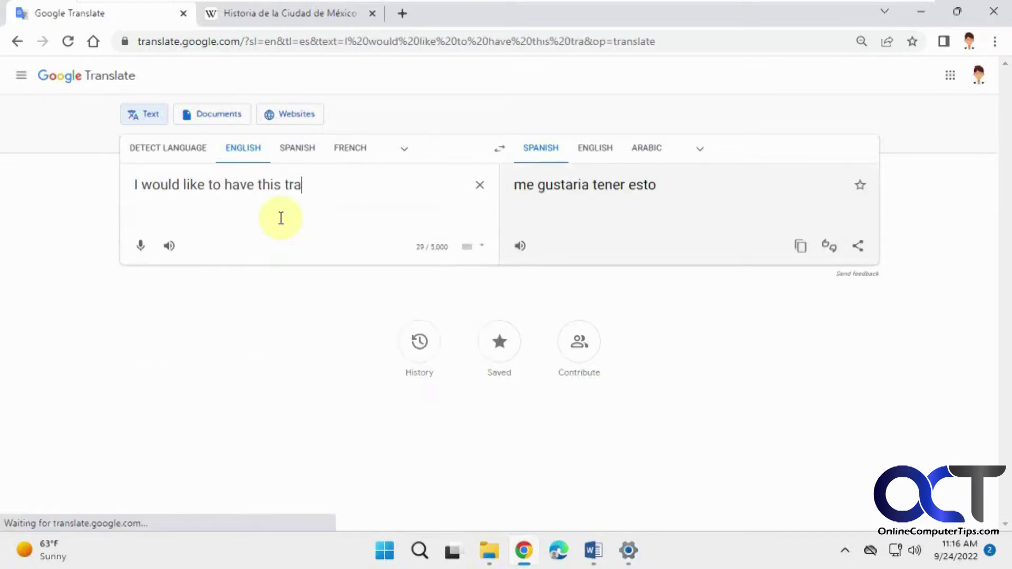
{"action": "type", "text": "nslaterd"}
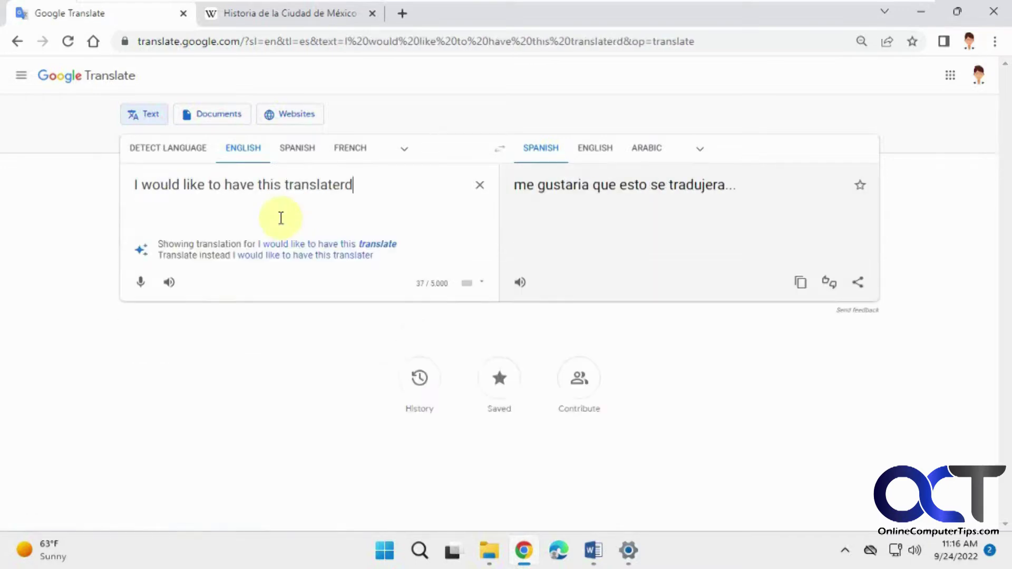
{"action": "key", "text": "BackSpace"}
{"action": "key", "text": "BackSpace"}
{"action": "type", "text": "f"}
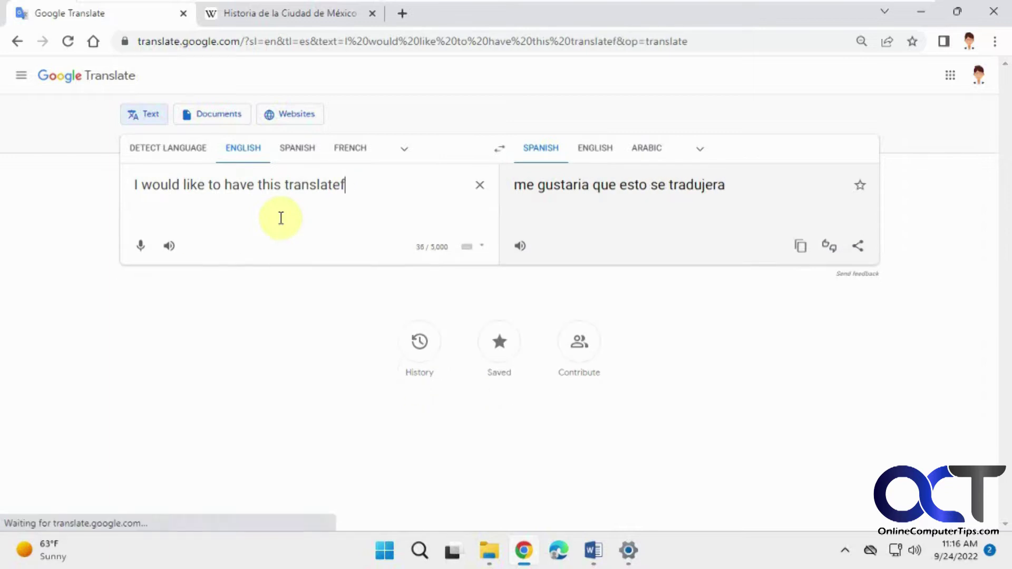
{"action": "key", "text": "BackSpace"}
{"action": "type", "text": "d"}
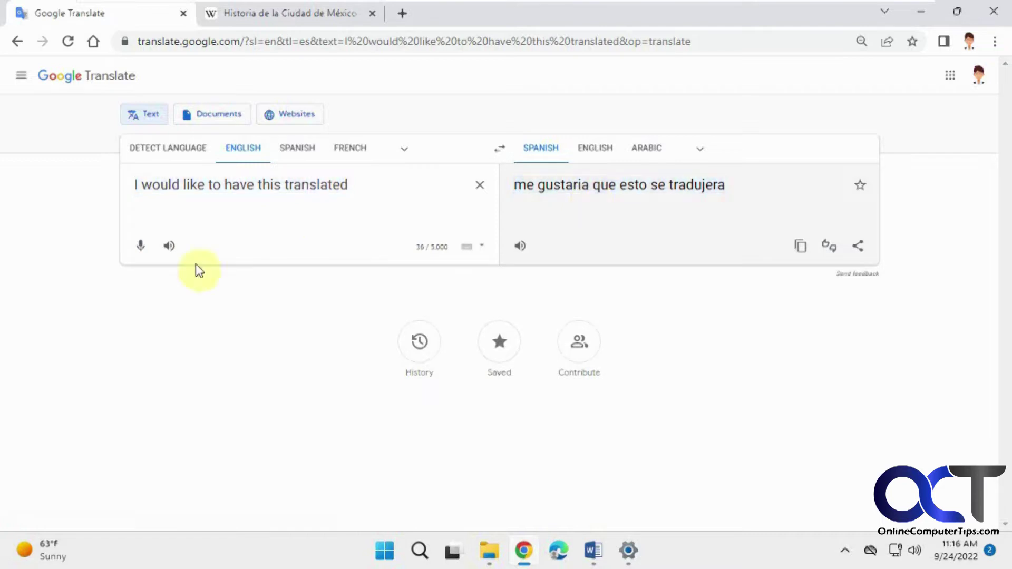
{"action": "left_click", "coordinate": [170, 248]}
{"action": "left_click", "coordinate": [522, 248]}
Check the target-language list, switch to Websites mode, and show the 'Historia de la Ciudad de México' article
{"action": "left_click", "coordinate": [701, 150]}
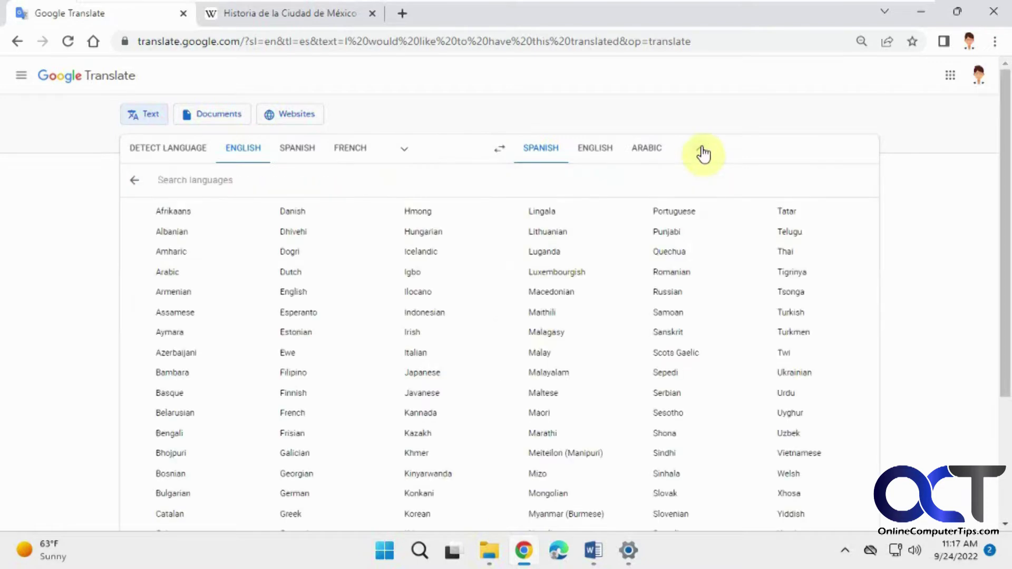
{"action": "left_click", "coordinate": [703, 152]}
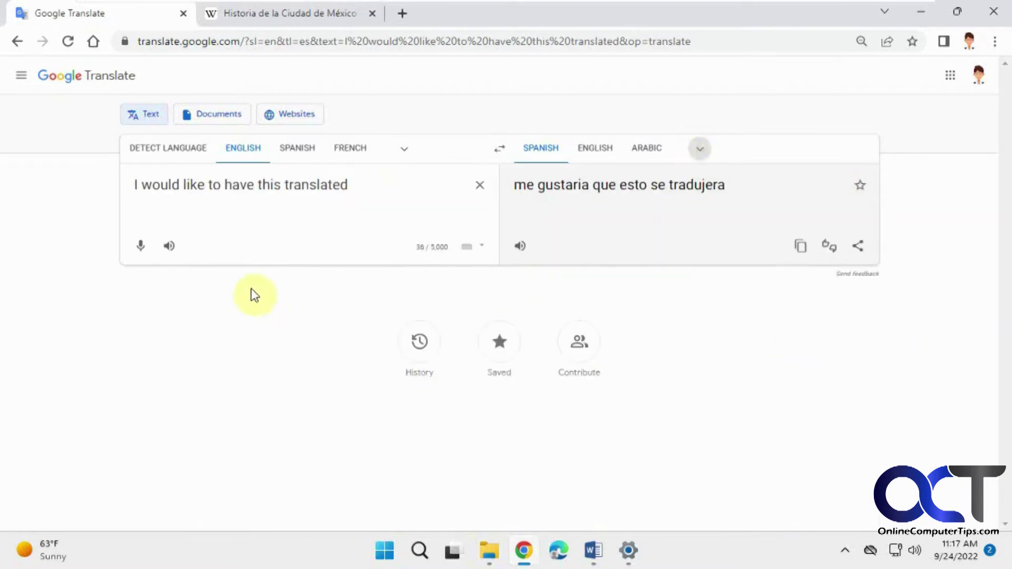
{"action": "left_click", "coordinate": [304, 119]}
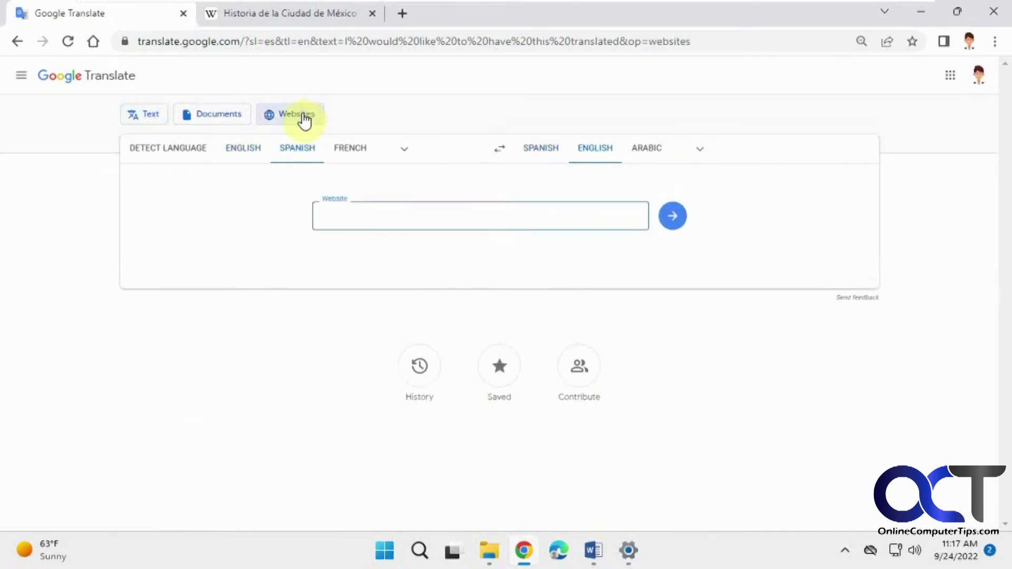
{"action": "left_click", "coordinate": [299, 17]}
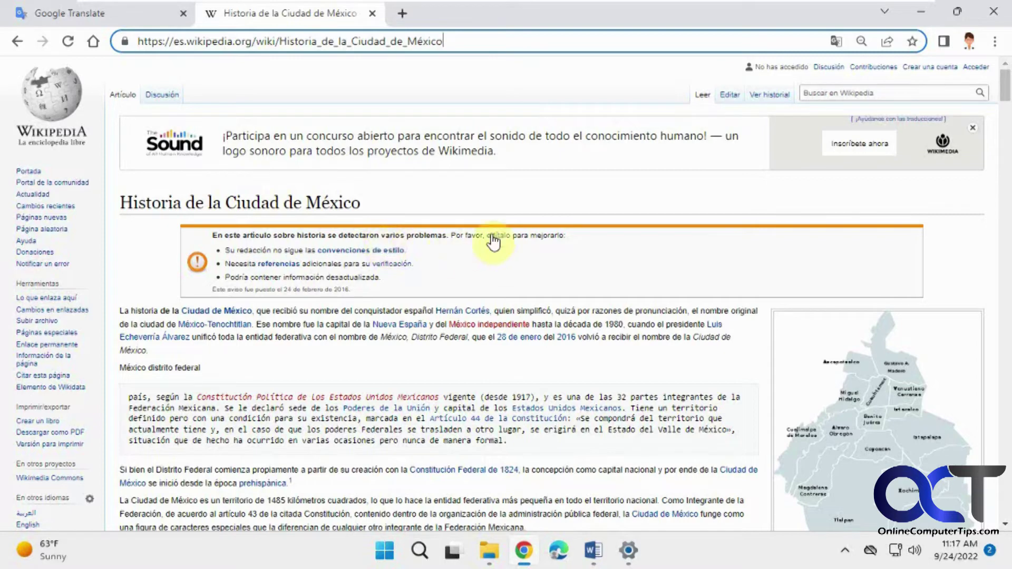
Copy the Wikipedia article's URL from the address bar and return to the Google Translate tab
{"action": "left_click_drag", "start_coordinate": [501, 42], "coordinate": [107, 41]}
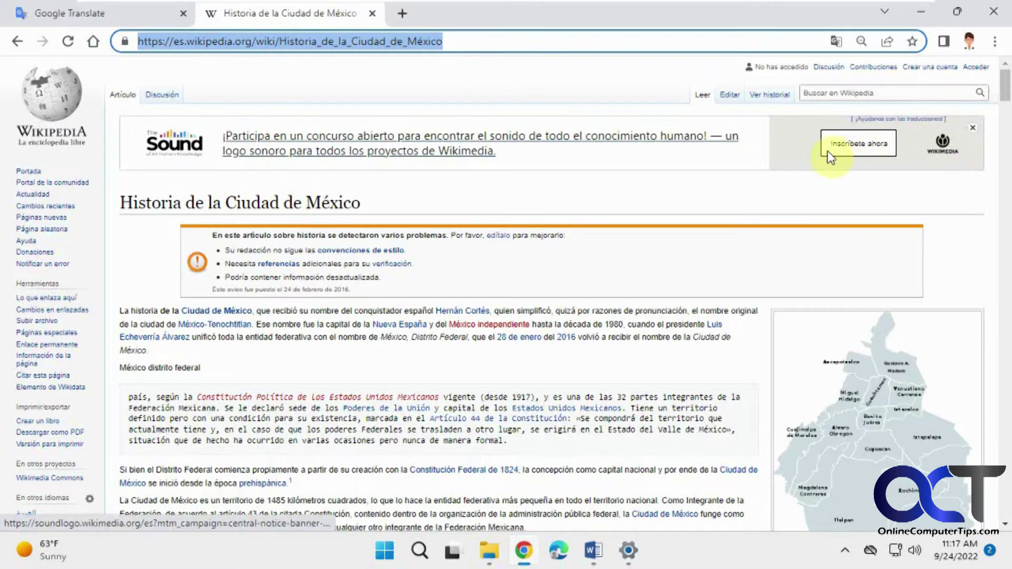
{"action": "left_click", "coordinate": [117, 21]}
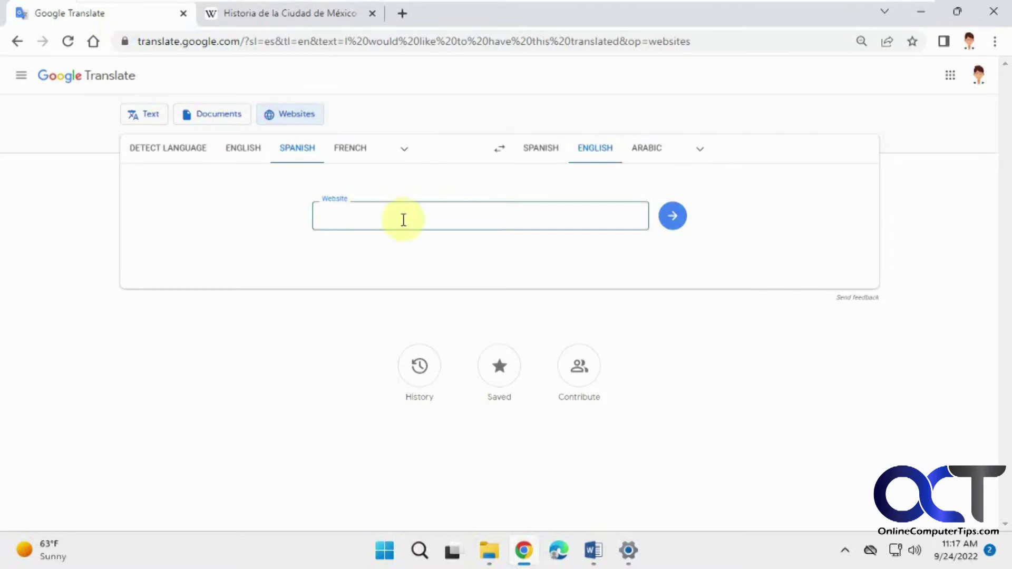
Paste the article URL to get the page in English and compare it with the Spanish original
{"action": "type", "text": "https://es.wikipedia.org/wiki/Historia_de_la_Ciudad_de_M%C3%A9xico"}
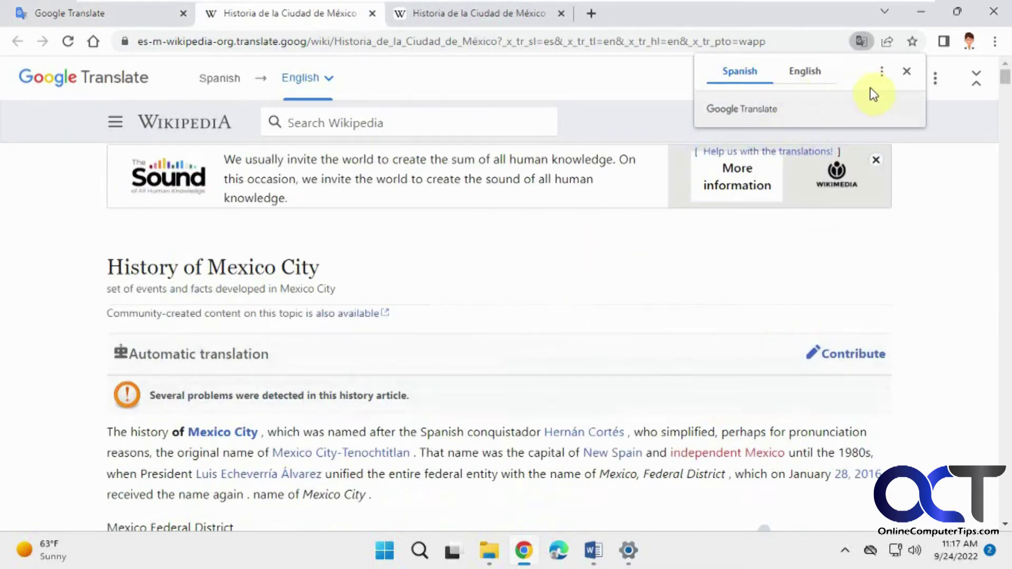
{"action": "left_click", "coordinate": [907, 71]}
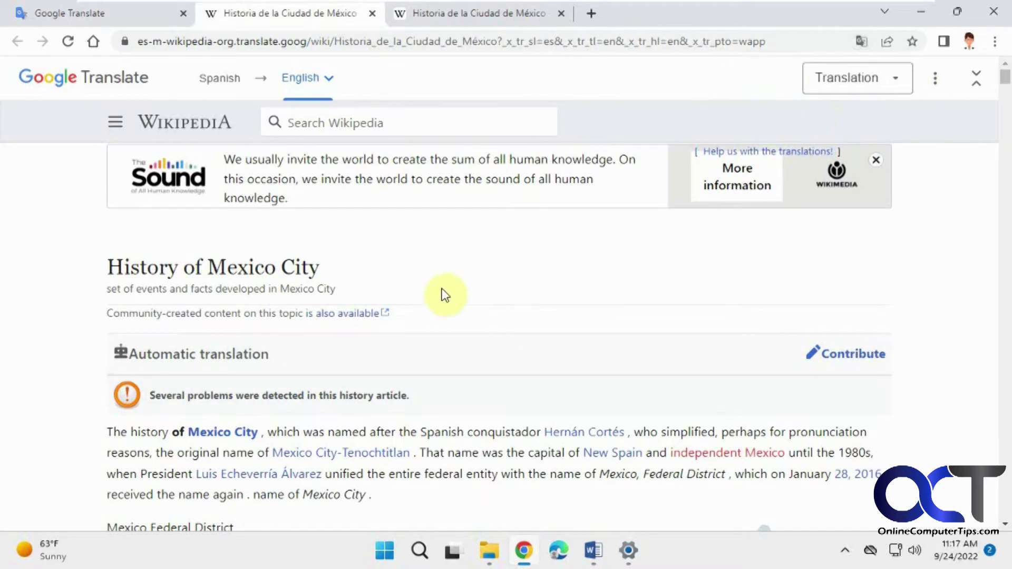
{"action": "left_click", "coordinate": [450, 16]}
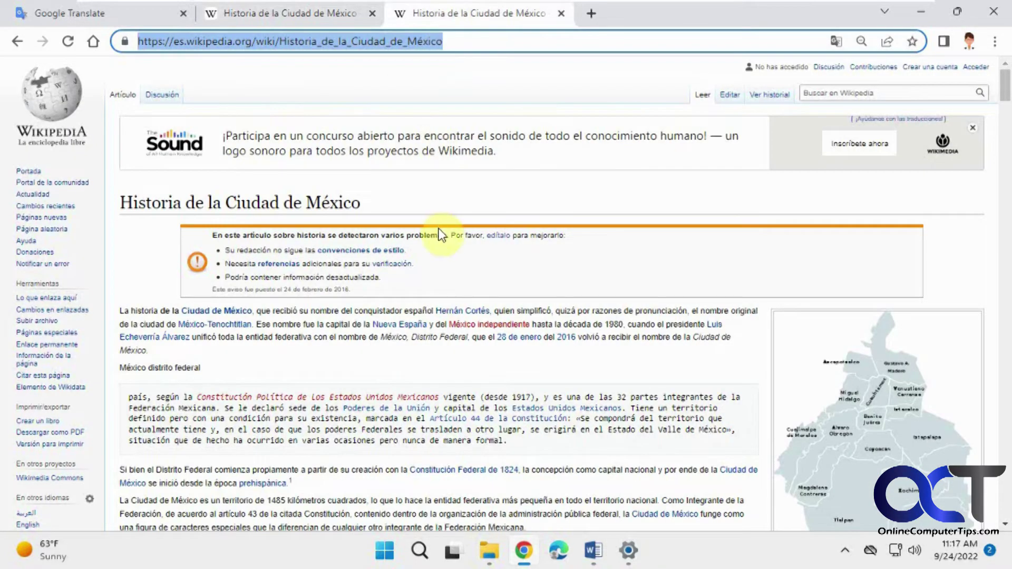
{"action": "left_click", "coordinate": [296, 16]}
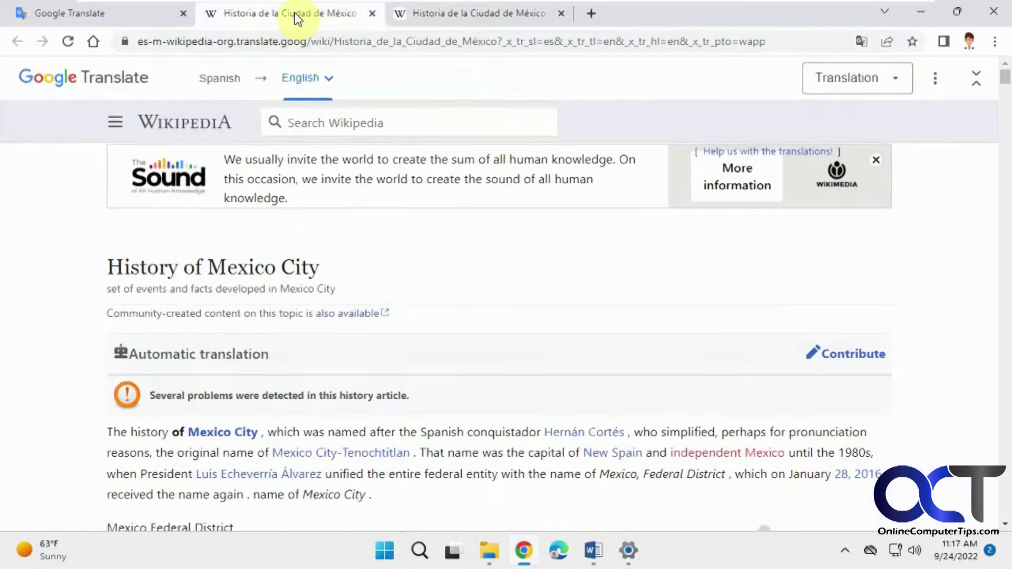
{"action": "scroll", "coordinate": [431, 247], "scroll_direction": "down", "scroll_amount": 10}
{"action": "scroll", "coordinate": [431, 247], "scroll_direction": "down", "scroll_amount": 2}
{"action": "scroll", "coordinate": [431, 245], "scroll_direction": "up", "scroll_amount": 5}
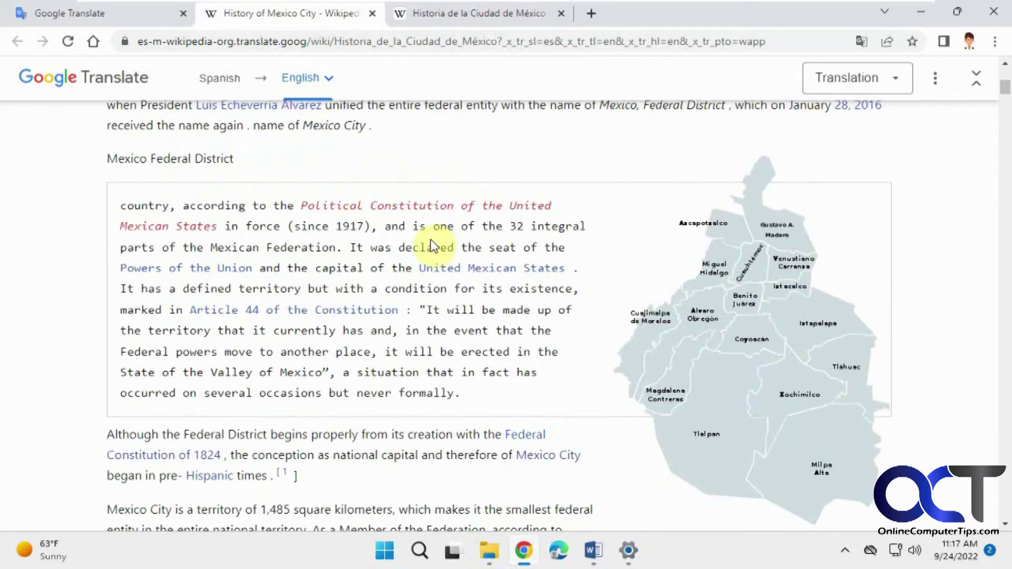
{"action": "scroll", "coordinate": [431, 243], "scroll_direction": "down", "scroll_amount": 13}
{"action": "scroll", "coordinate": [431, 239], "scroll_direction": "up", "scroll_amount": 12}
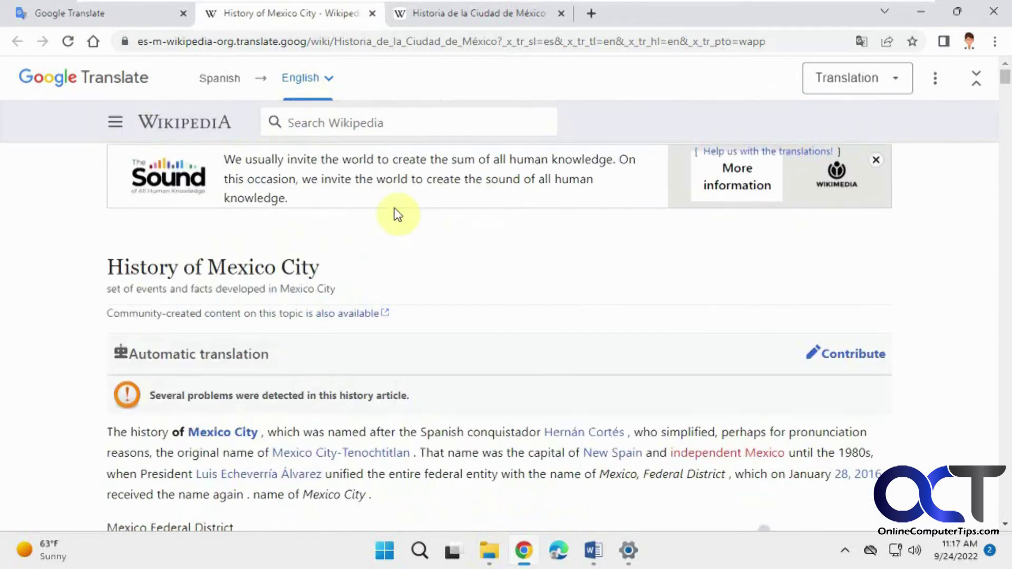
Switch Google Translate to Documents mode and bring up the Word tips document
{"action": "left_click", "coordinate": [130, 16]}
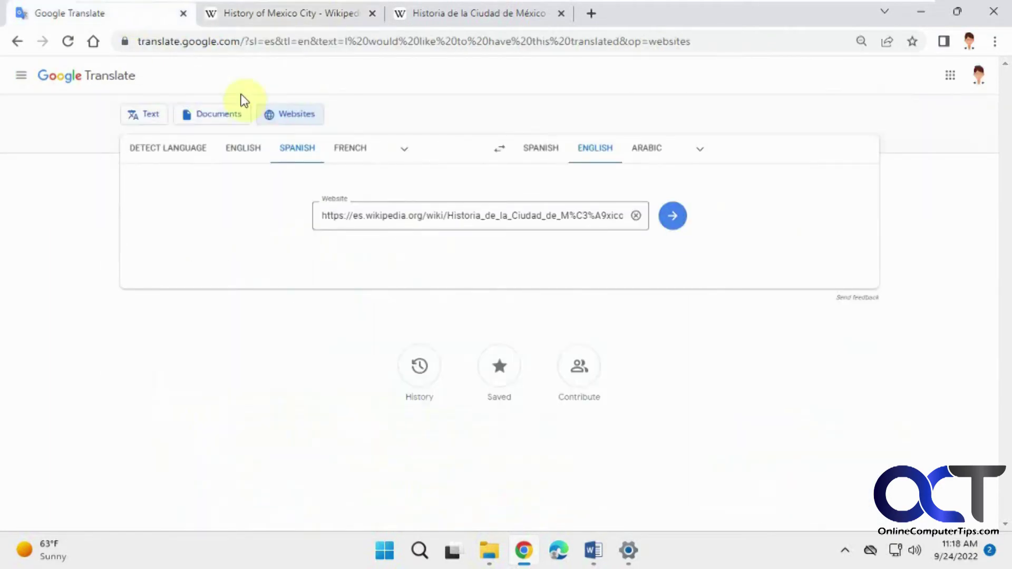
{"action": "left_click", "coordinate": [224, 120]}
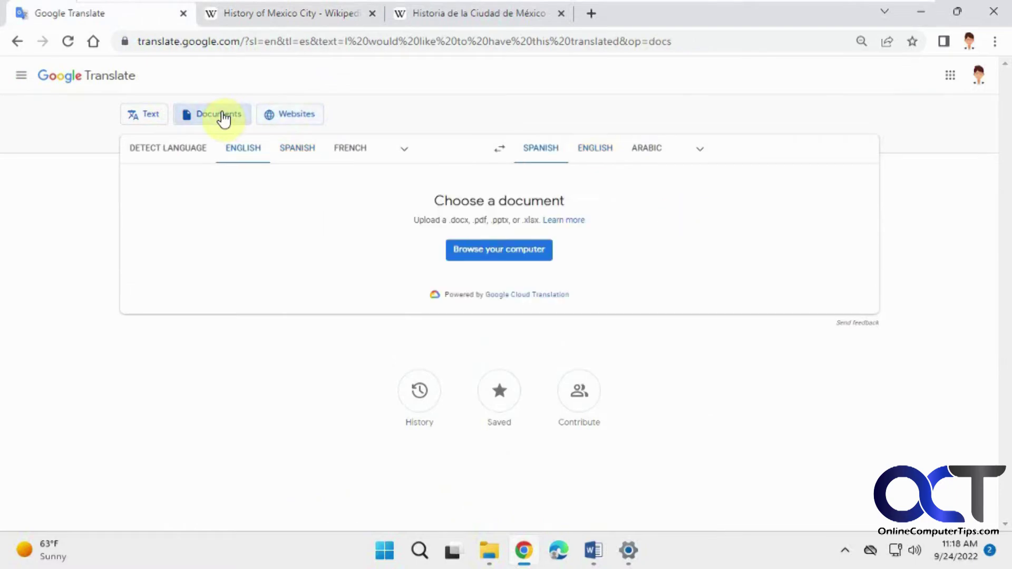
{"action": "left_click", "coordinate": [595, 553]}
Scroll through the English tips document, then minimize Word to reveal the upload page
{"action": "scroll", "coordinate": [580, 362], "scroll_direction": "down", "scroll_amount": 4, "text": "ctrl"}
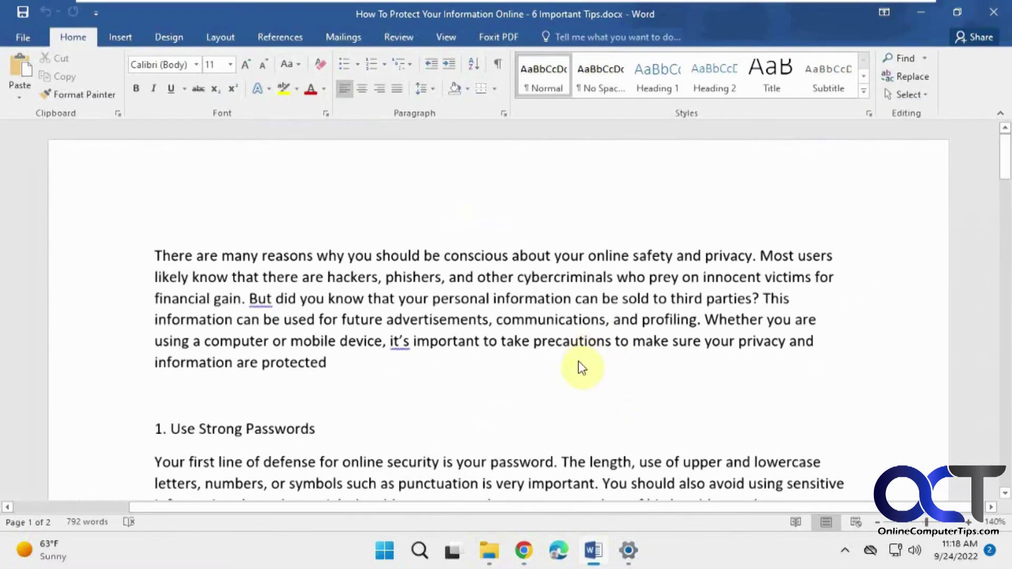
{"action": "scroll", "coordinate": [571, 360], "scroll_direction": "down", "scroll_amount": 20}
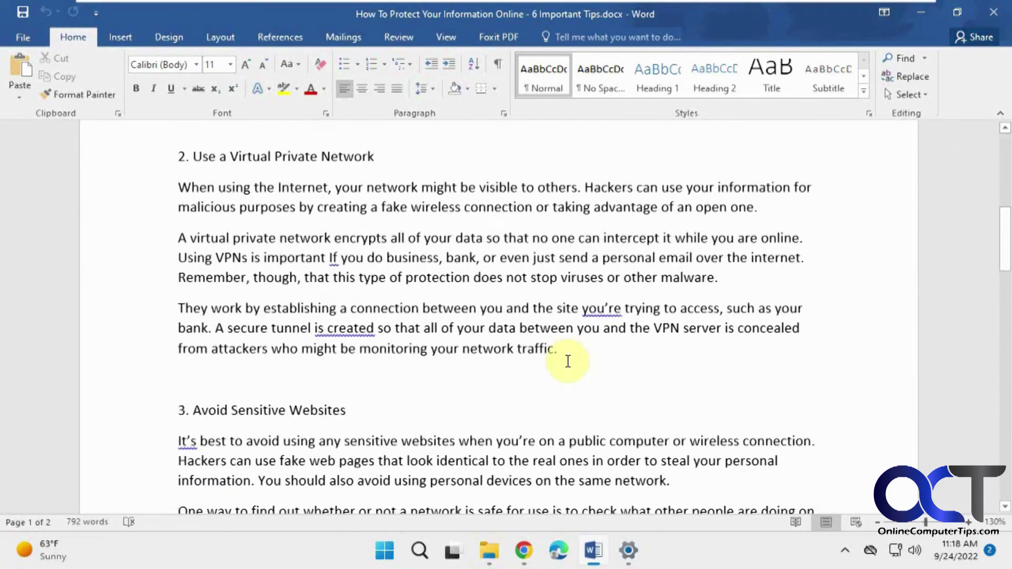
{"action": "scroll", "coordinate": [562, 360], "scroll_direction": "up", "scroll_amount": 20}
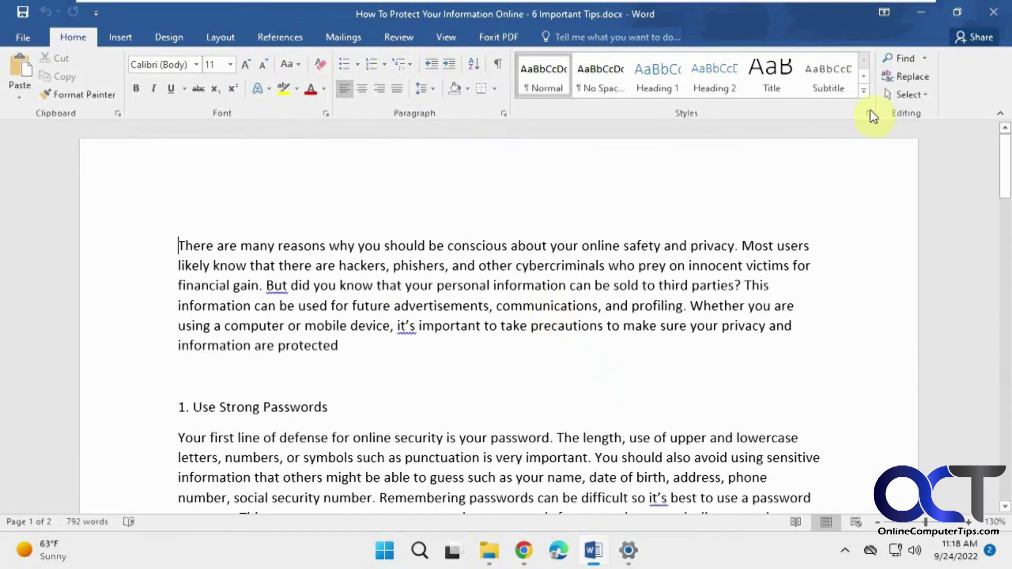
{"action": "left_click", "coordinate": [921, 12]}
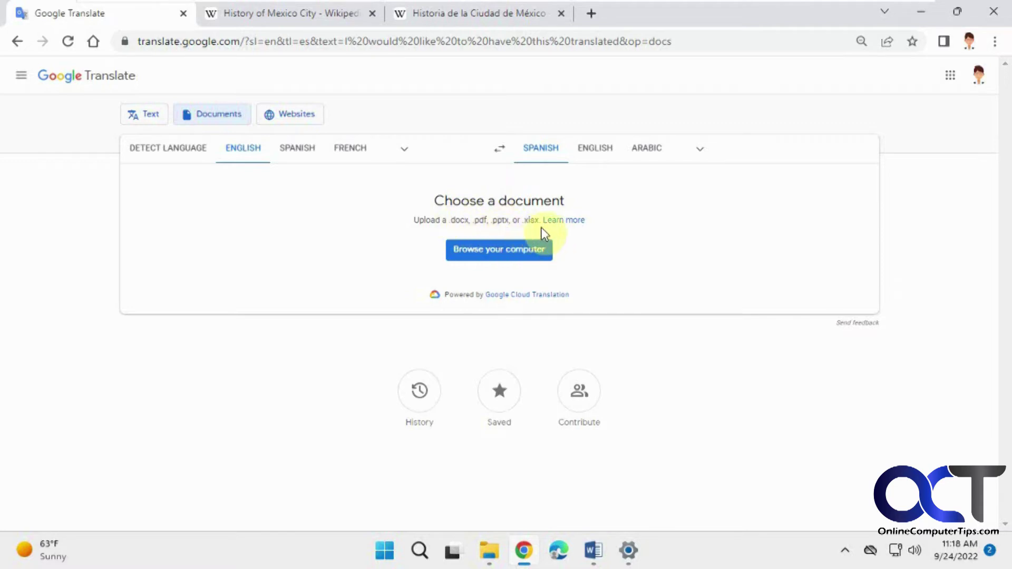
Upload 'How To Protect Your Information Online - 6 Important Tips.docx', translate it to Spanish, and download it
{"action": "left_click", "coordinate": [507, 248]}
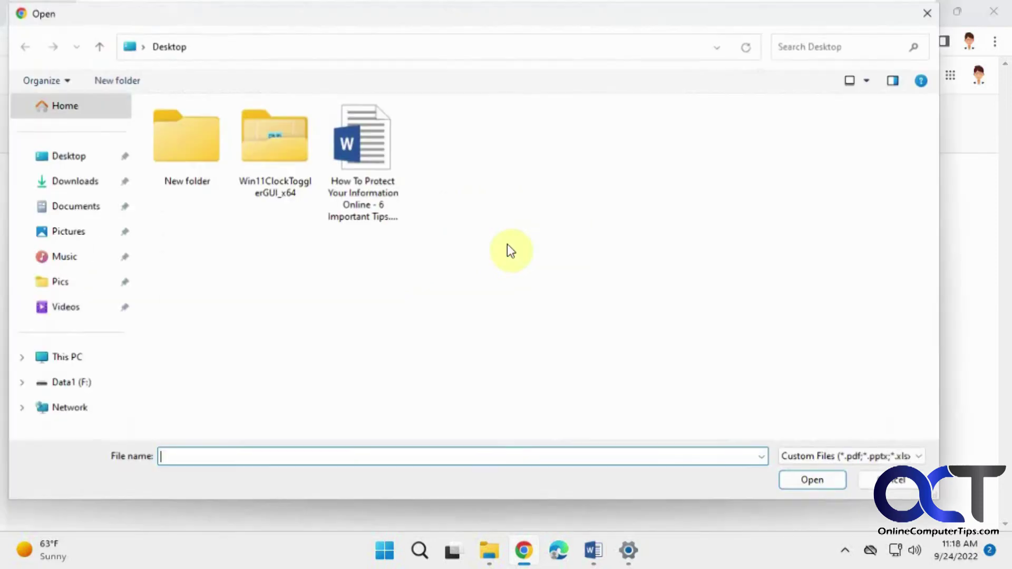
{"action": "double_click", "coordinate": [371, 170]}
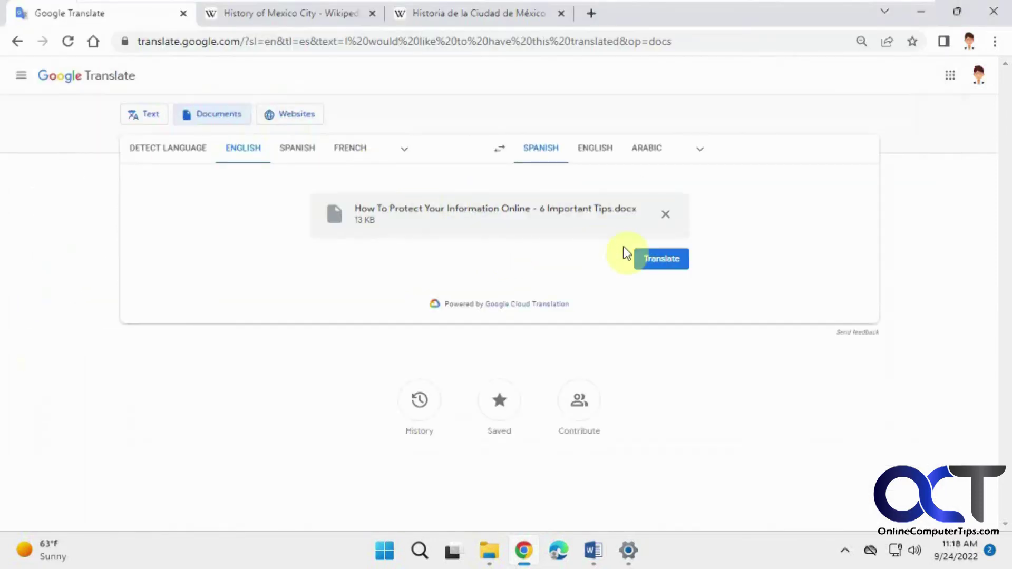
{"action": "left_click", "coordinate": [658, 265]}
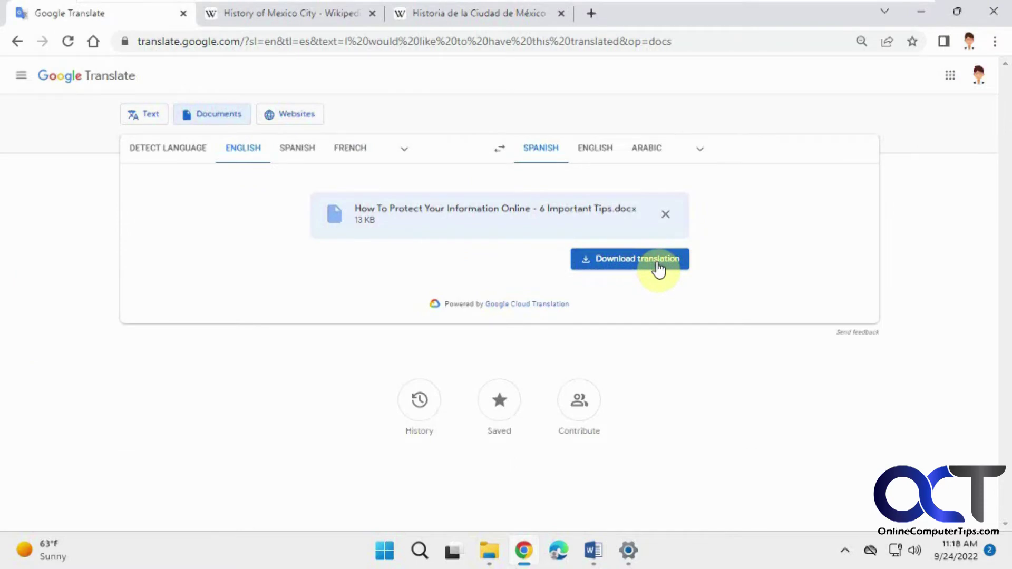
{"action": "left_click", "coordinate": [646, 267]}
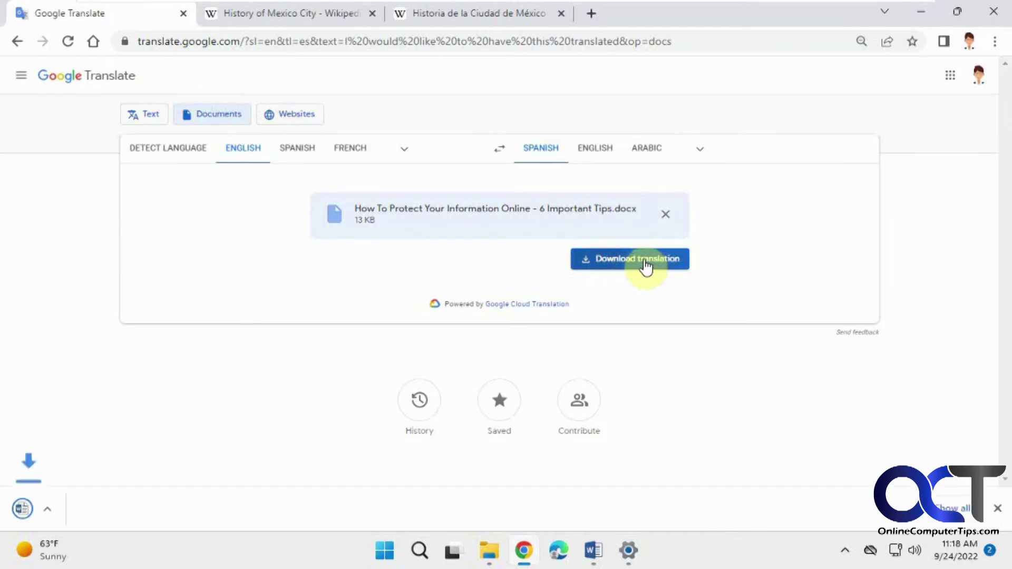
{"action": "left_click", "coordinate": [488, 550]}
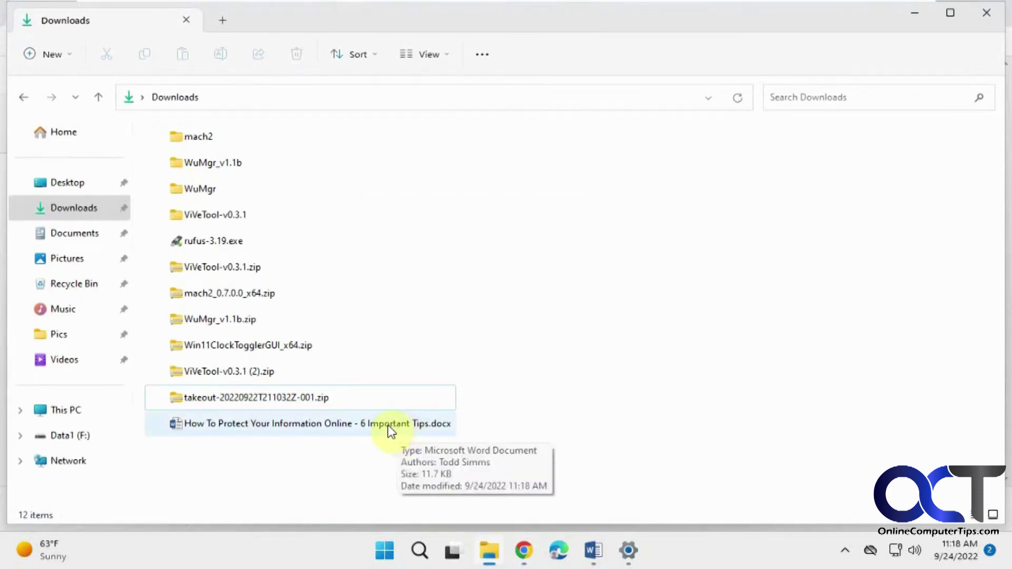
Open the downloaded tips .docx from the Downloads folder in Word
{"action": "double_click", "coordinate": [334, 423]}
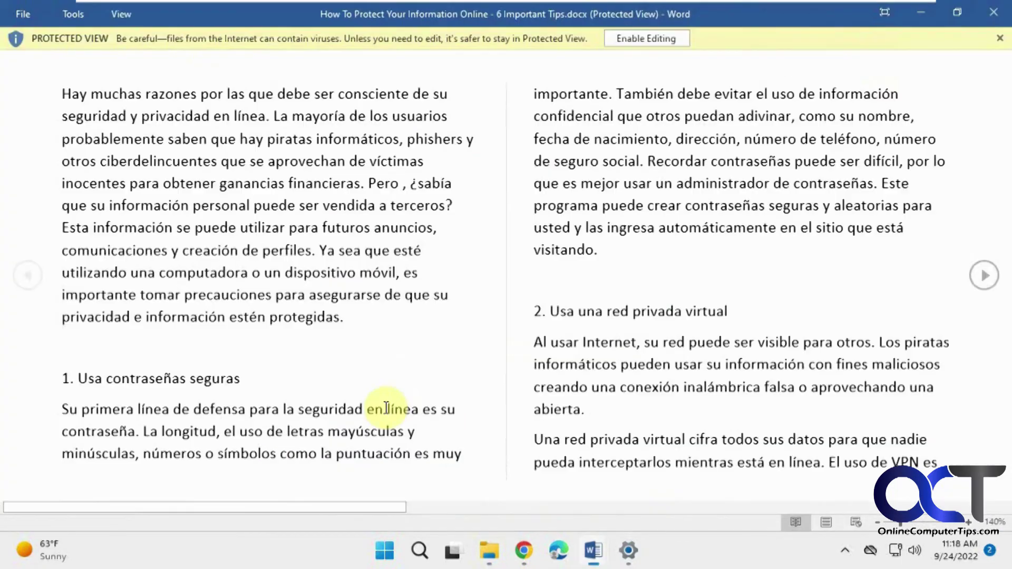
Enable editing on the Spanish translated document and scroll through it
{"action": "left_click", "coordinate": [649, 39]}
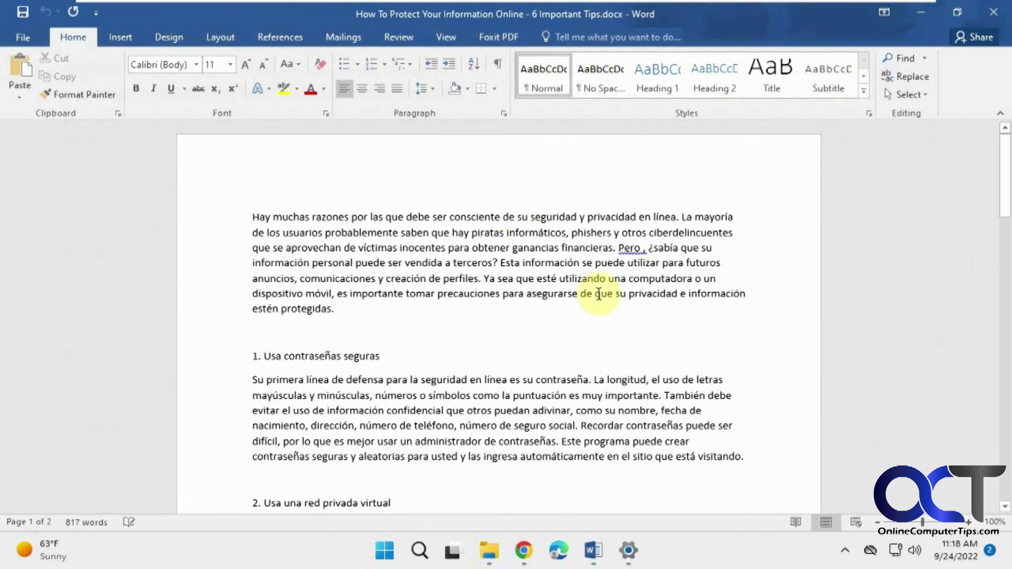
{"action": "scroll", "coordinate": [590, 290], "scroll_direction": "down", "scroll_amount": 18}
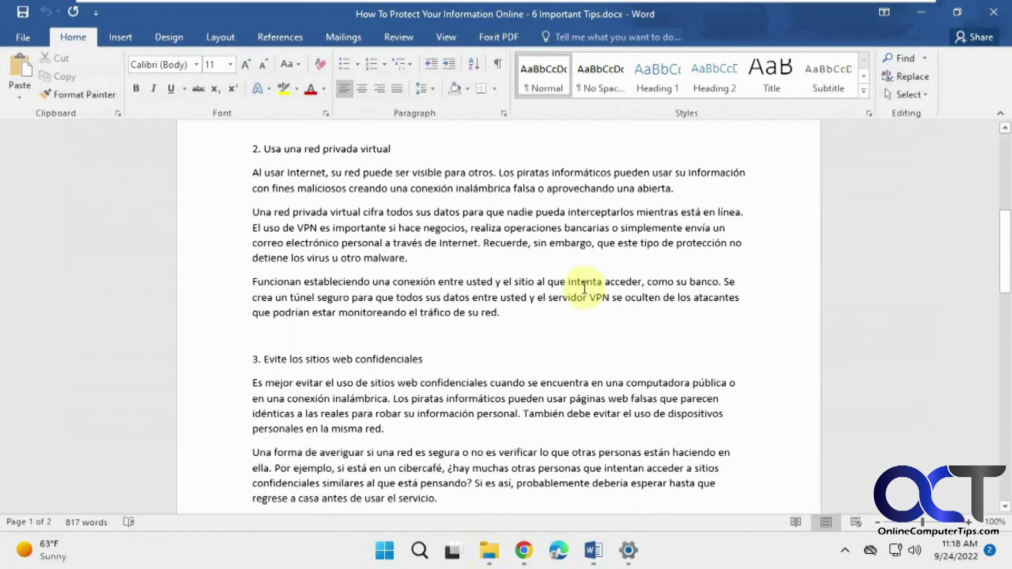
{"action": "scroll", "coordinate": [583, 288], "scroll_direction": "down", "scroll_amount": 10}
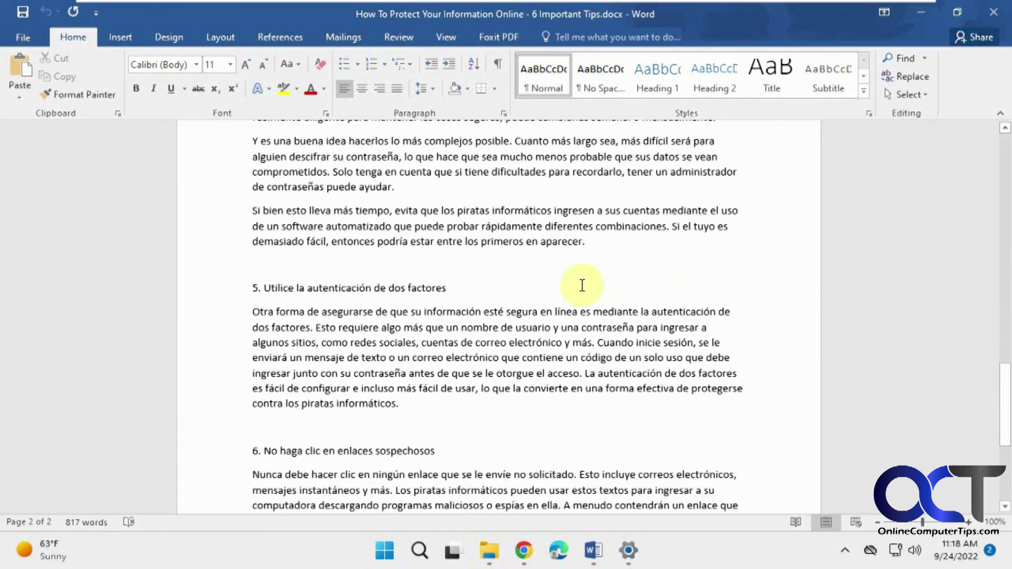
Compare the English original with the Spanish version, then minimize it and return to Google Translate
{"action": "mouse_move", "coordinate": [593, 551]}
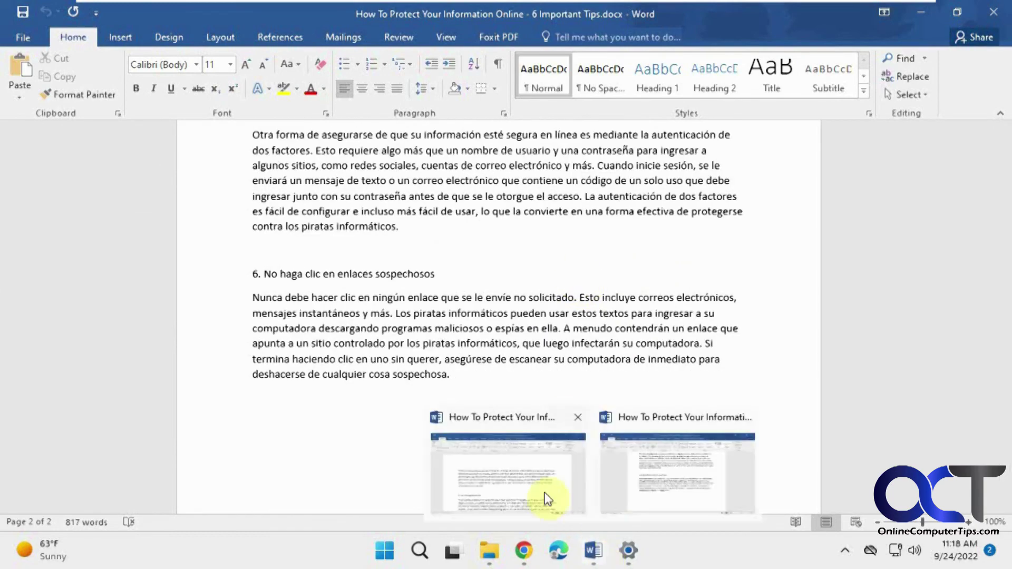
{"action": "left_click", "coordinate": [543, 496]}
{"action": "scroll", "coordinate": [560, 353], "scroll_direction": "down", "scroll_amount": 20}
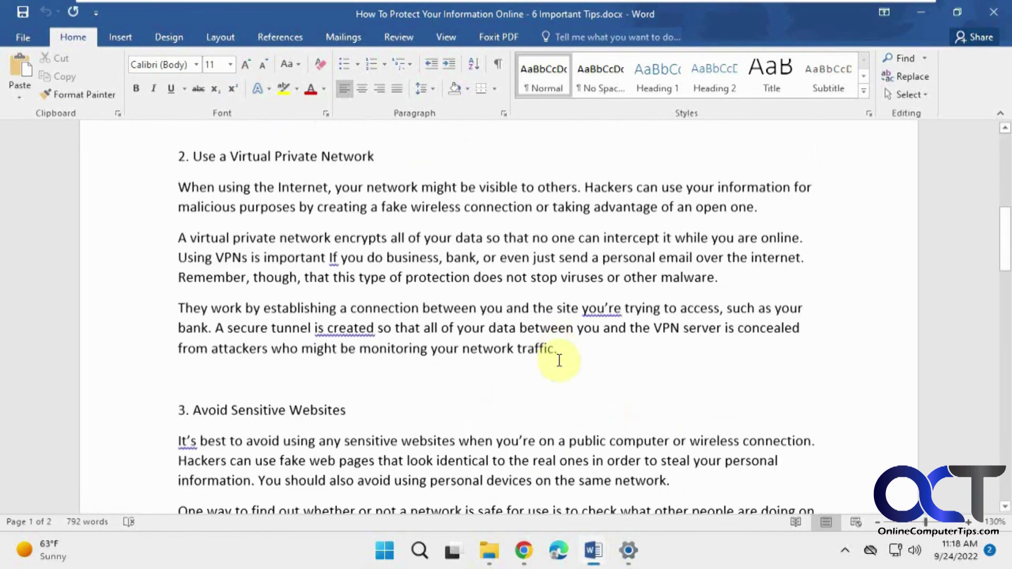
{"action": "scroll", "coordinate": [559, 361], "scroll_direction": "down", "scroll_amount": 10}
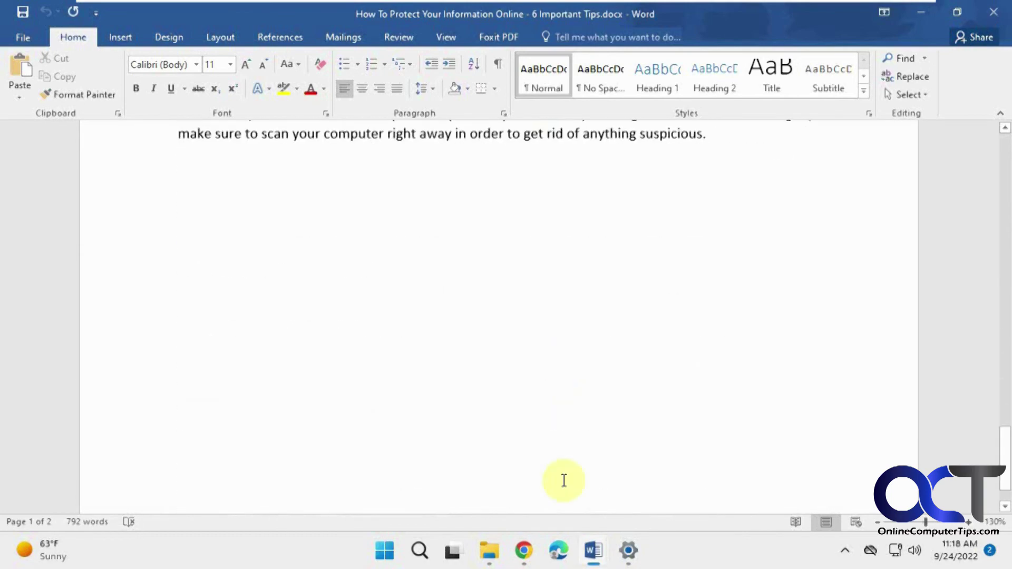
{"action": "mouse_move", "coordinate": [604, 545]}
{"action": "left_click", "coordinate": [634, 499]}
{"action": "scroll", "coordinate": [665, 423], "scroll_direction": "up", "scroll_amount": 20}
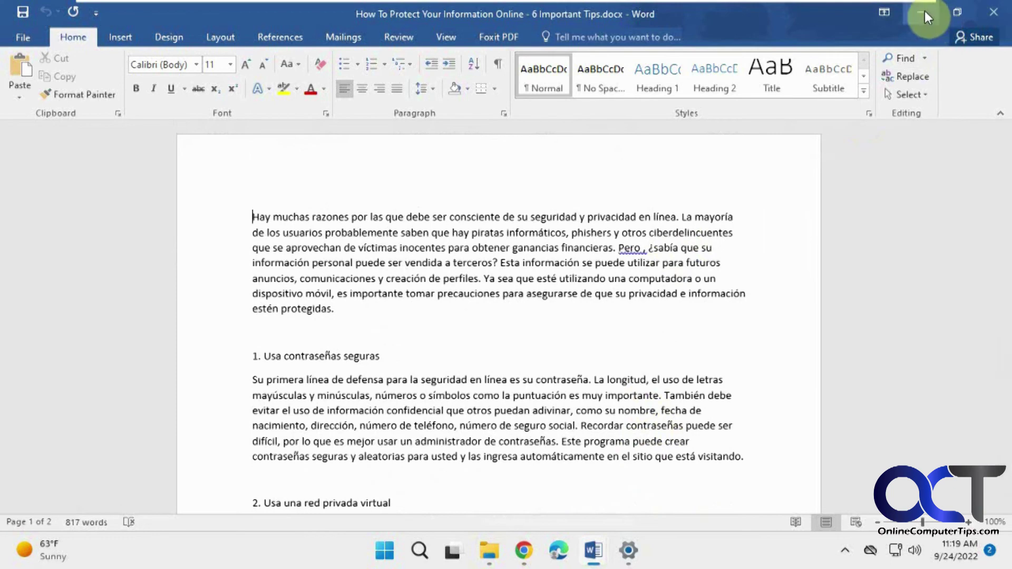
{"action": "left_click", "coordinate": [923, 11]}
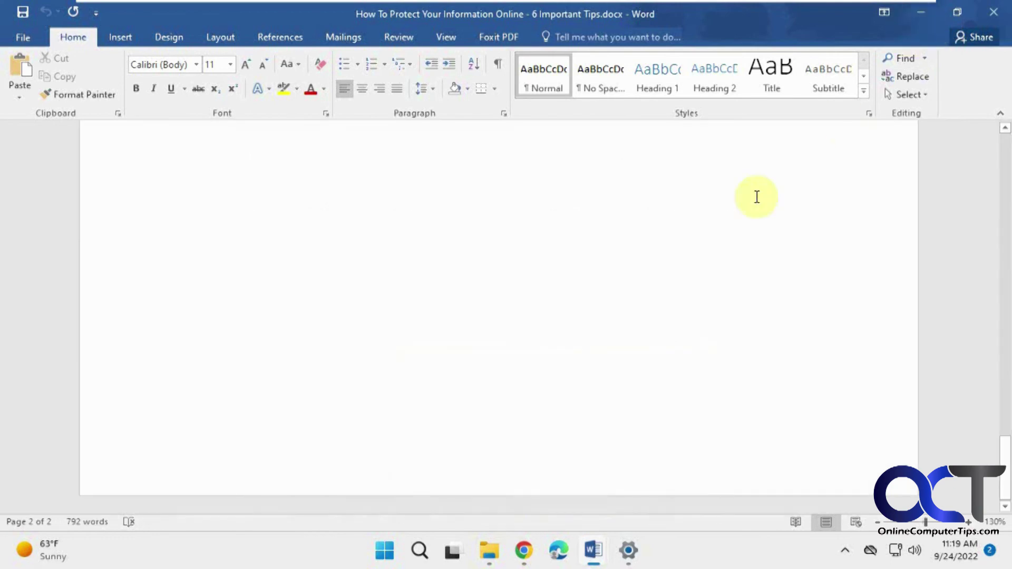
{"action": "left_click", "coordinate": [524, 551]}
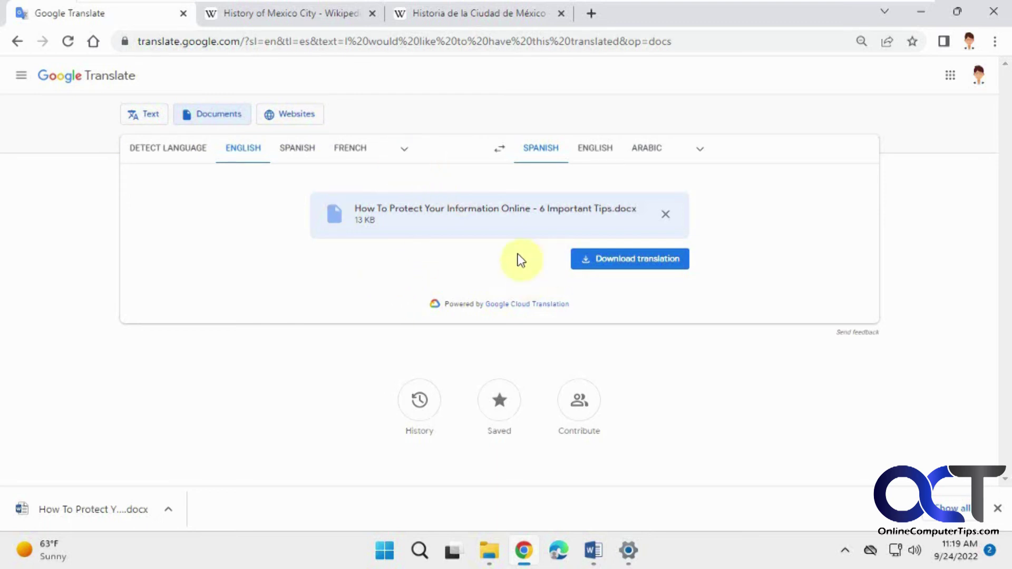
Open and close the source-language list to review the available languages
{"action": "left_click", "coordinate": [405, 149]}
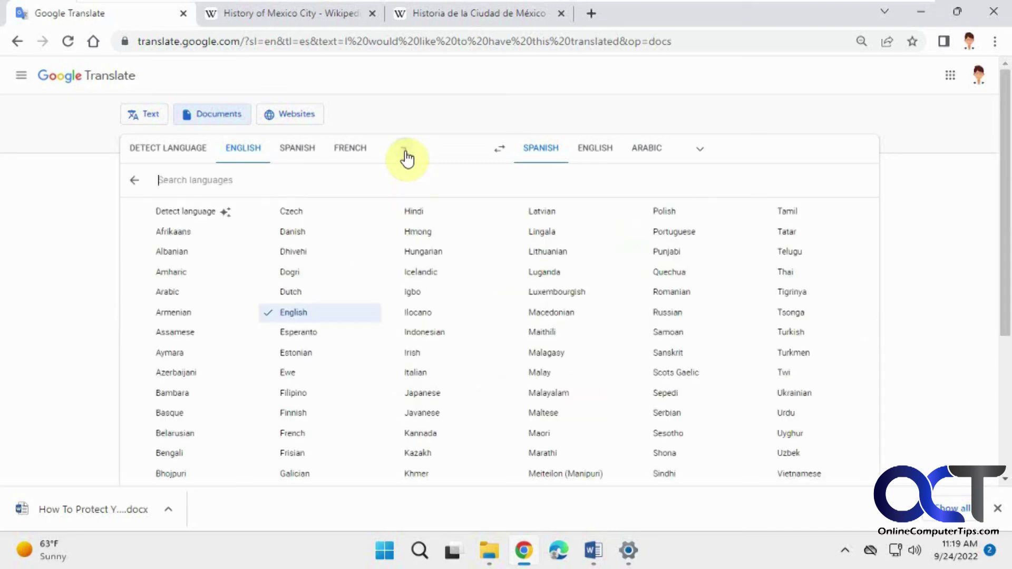
{"action": "left_click", "coordinate": [405, 154]}
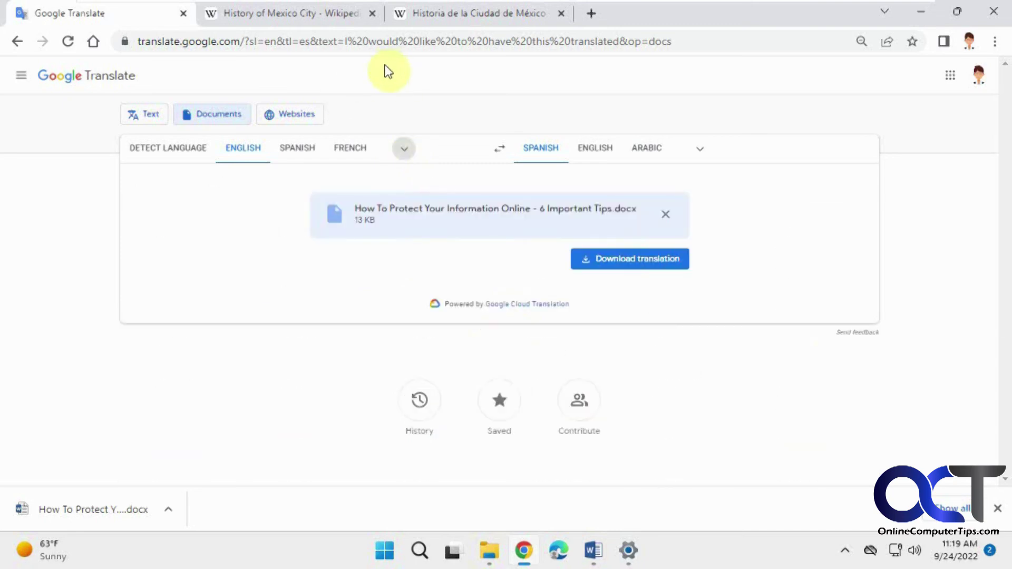